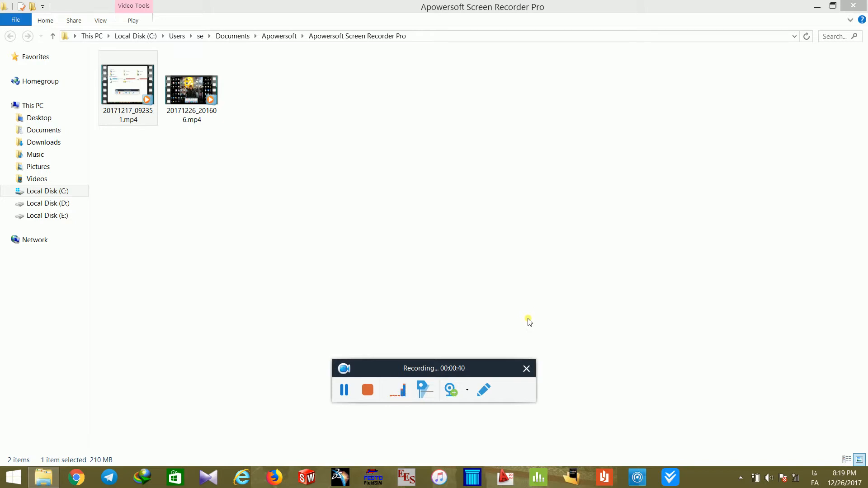
# Launch Minitab and select the first data cell of column C1 in the empty worksheet.
pyautogui.click(544, 471)
pyautogui.click(544, 475)
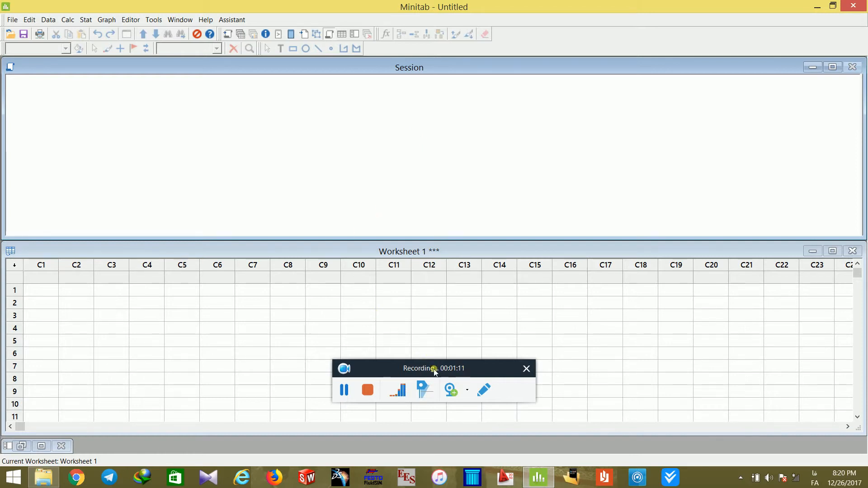
pyautogui.moveTo(434, 371); pyautogui.dragTo(741, 19)
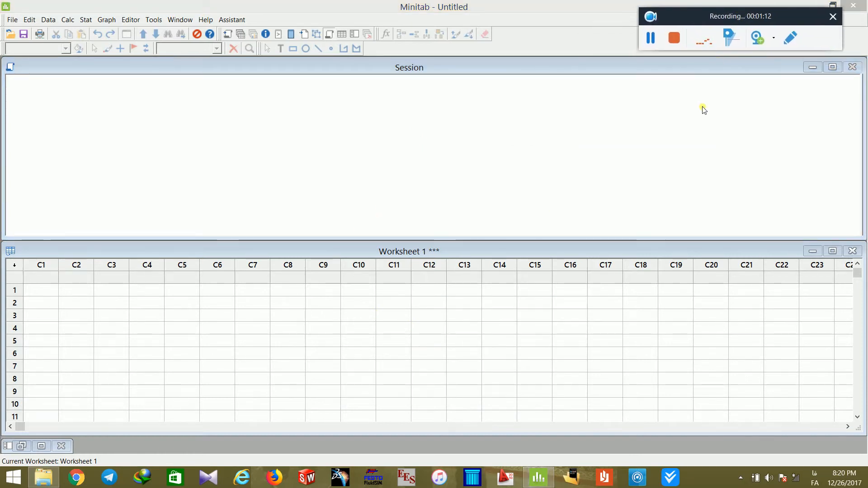
pyautogui.click(48, 294)
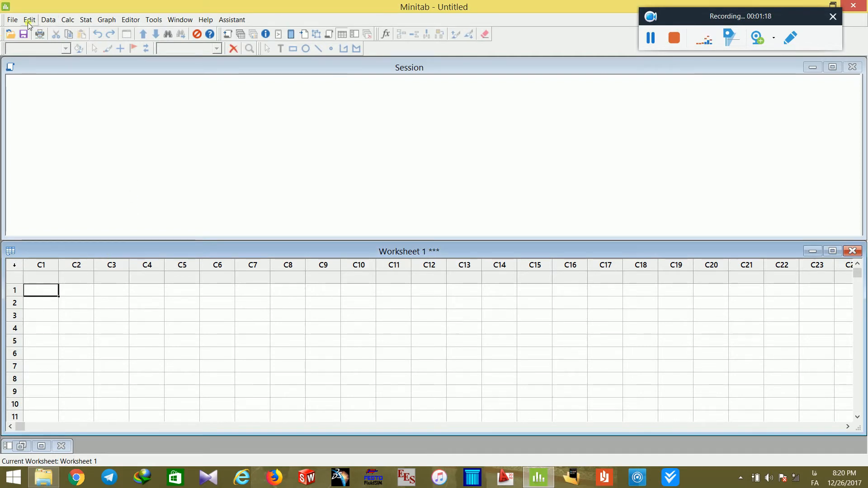
# Open the worksheet CamshaftLength.MTW from the presentation(minitab) folder on the Desktop, accepting that its content is copied into the current project.
pyautogui.click(12, 19)
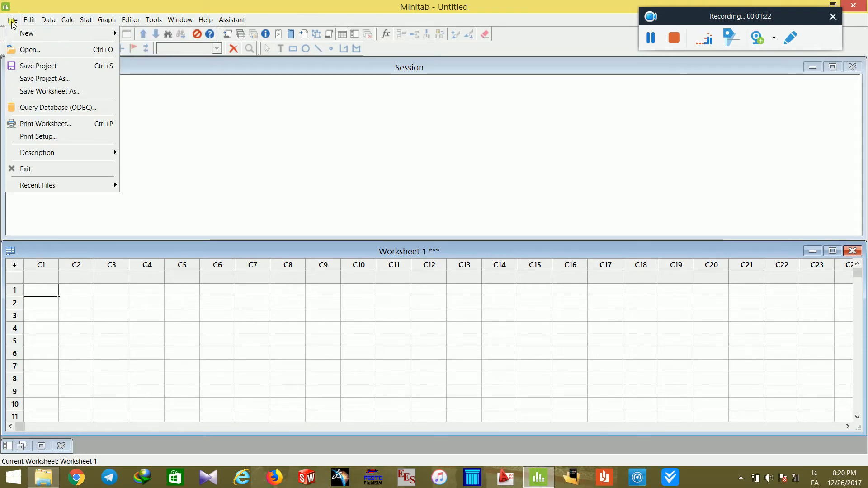
pyautogui.click(51, 51)
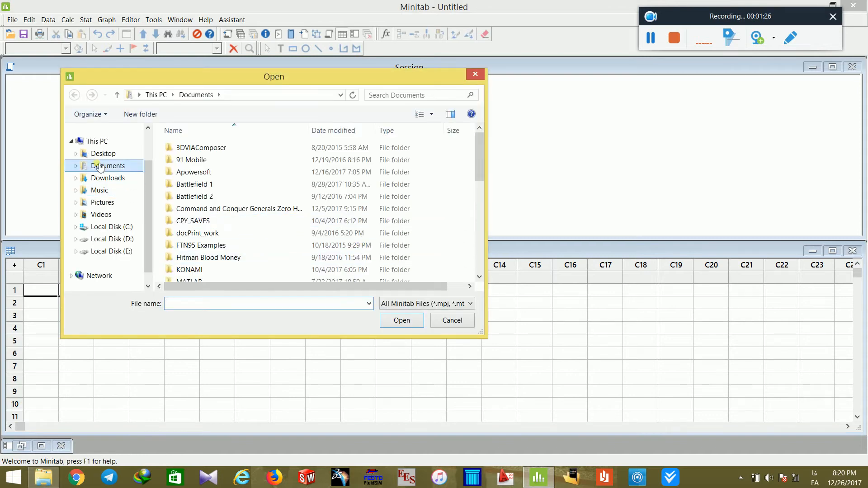
pyautogui.click(99, 154)
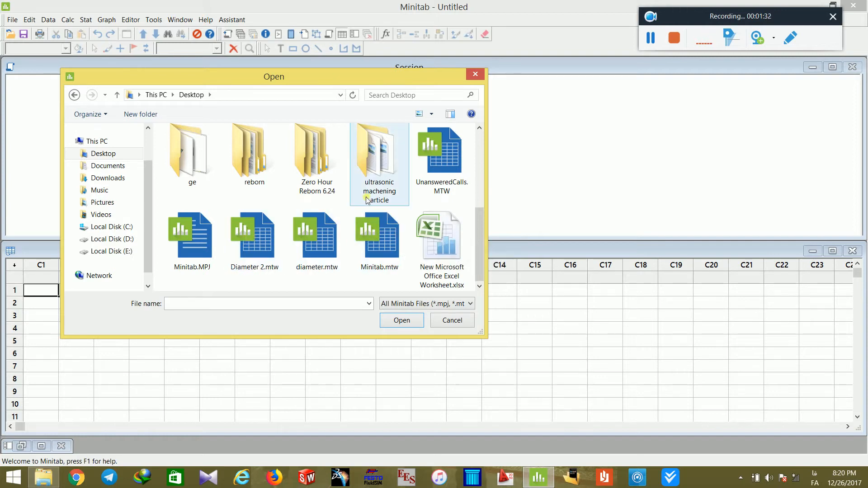
pyautogui.scroll(5, 368, 198)
pyautogui.doubleClick(330, 166)
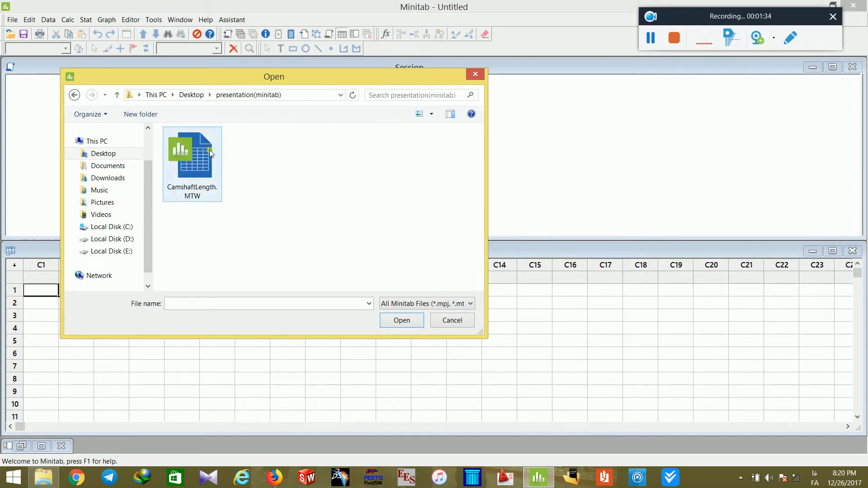
pyautogui.doubleClick(190, 158)
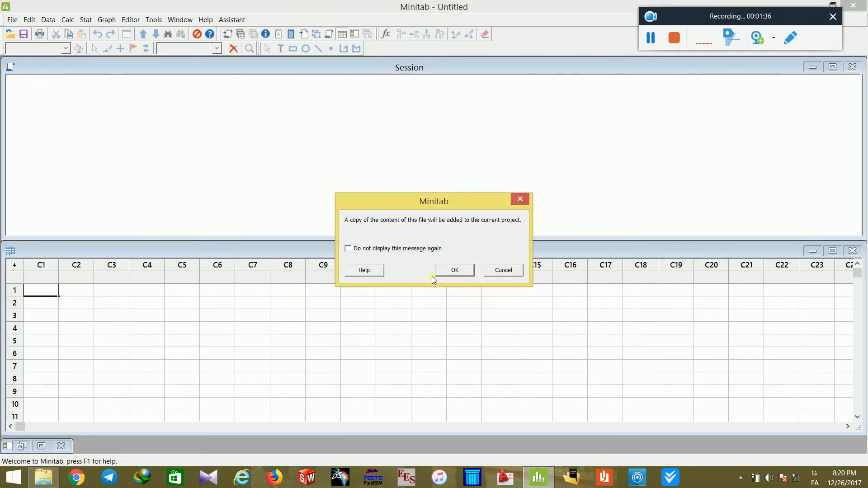
pyautogui.click(442, 270)
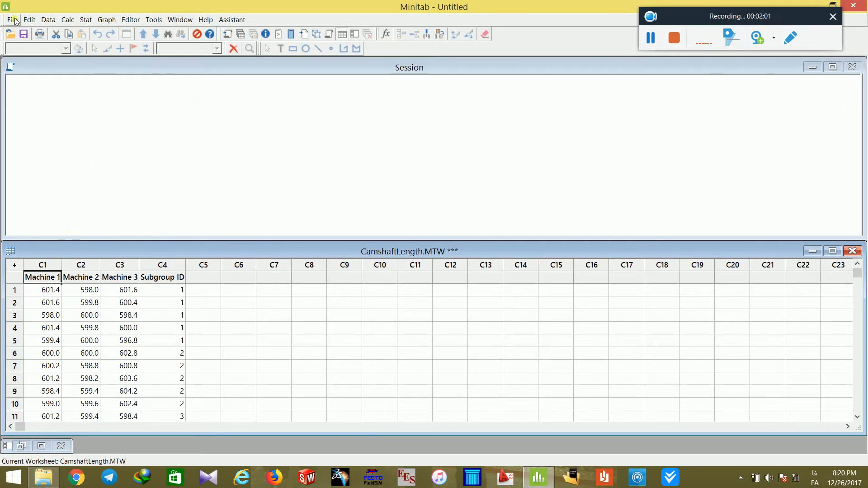
# Start an Xbar-R control chart for subgroups with all observations for a chart in one column.
pyautogui.click(84, 20)
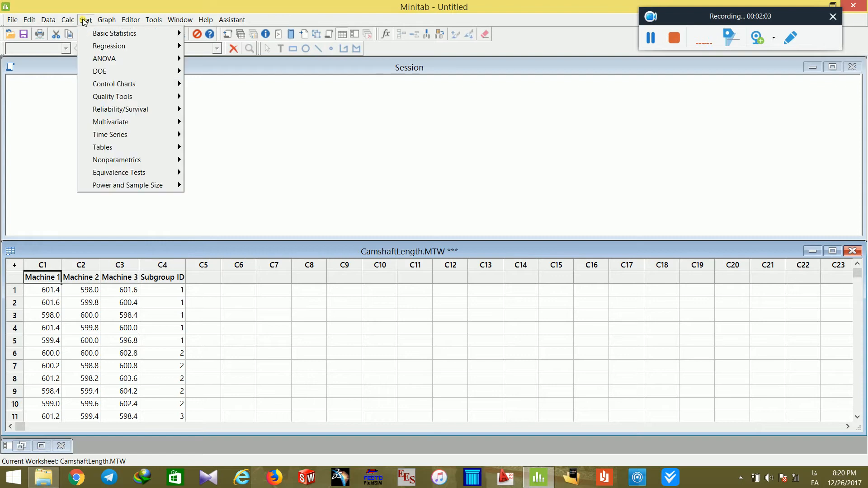
pyautogui.moveTo(175, 85)
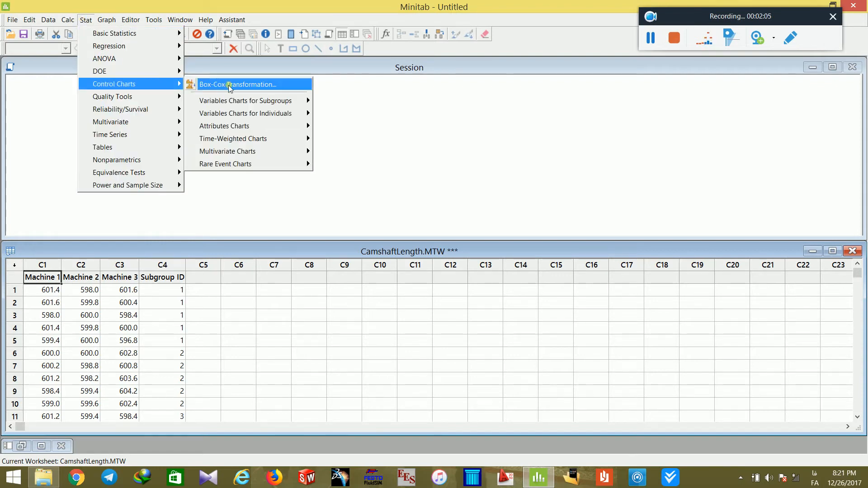
pyautogui.moveTo(249, 105)
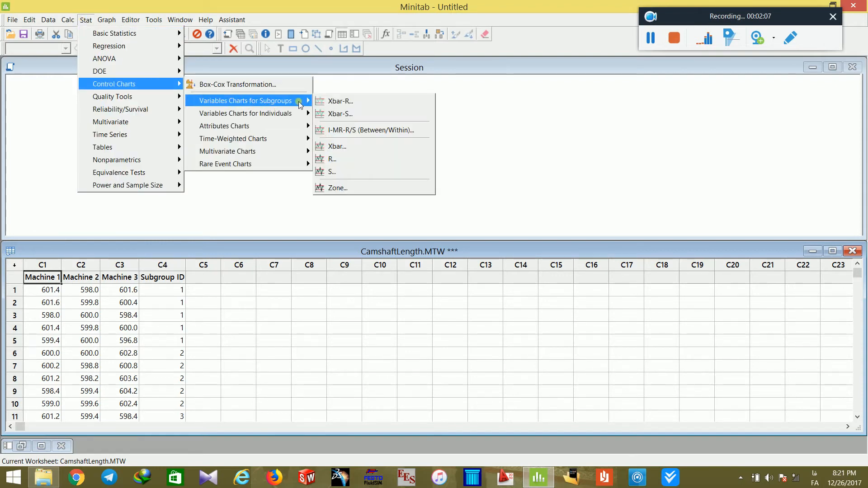
pyautogui.click(360, 100)
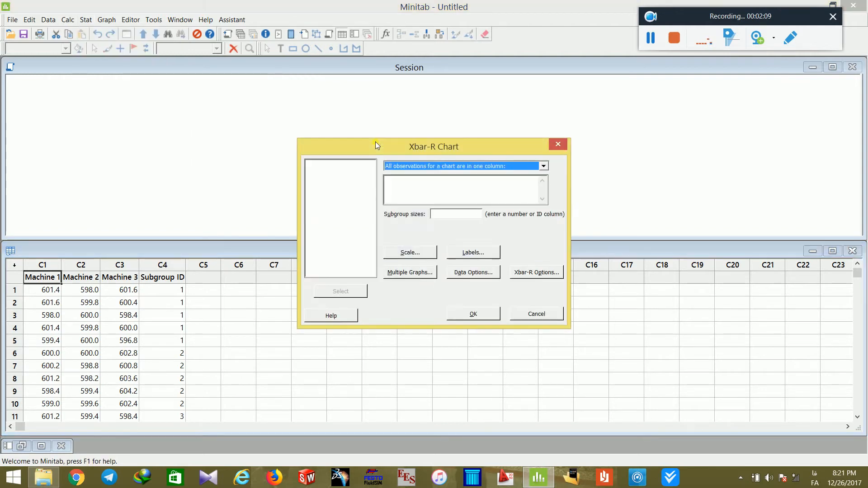
pyautogui.click(543, 166)
pyautogui.click(526, 180)
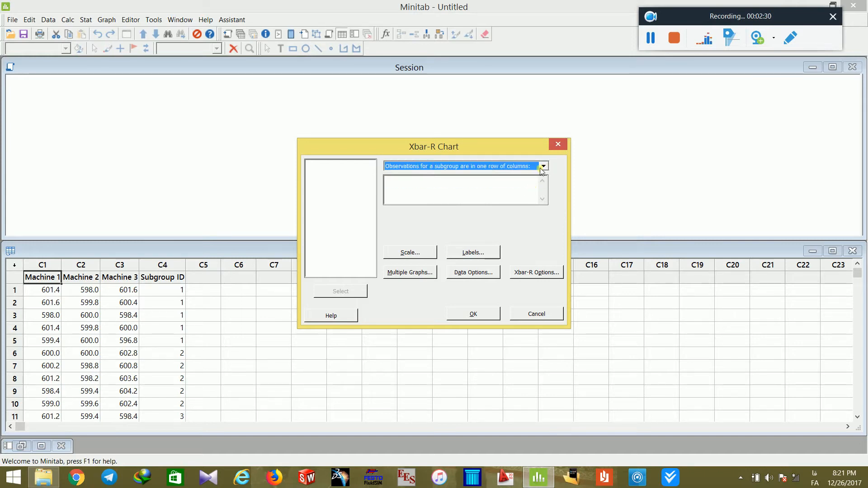
pyautogui.click(542, 167)
pyautogui.click(519, 174)
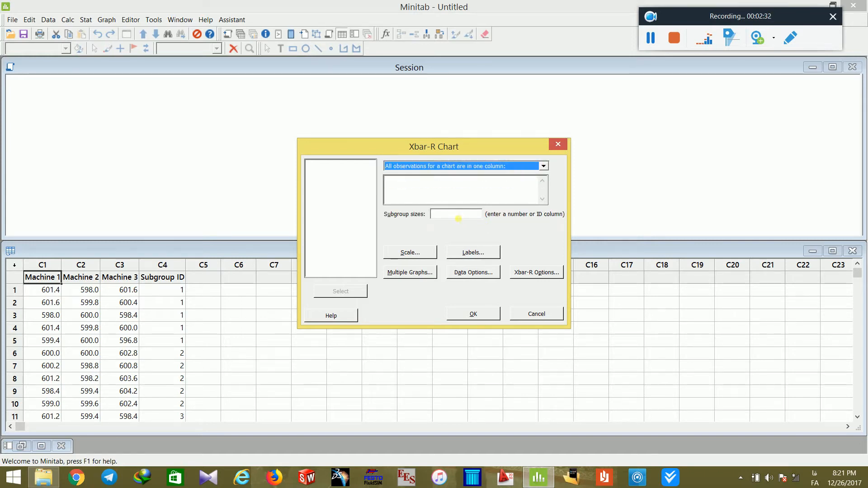
# Use the Subgroup ID column to define the subgroup sizes of the Xbar-R chart.
pyautogui.click(457, 216)
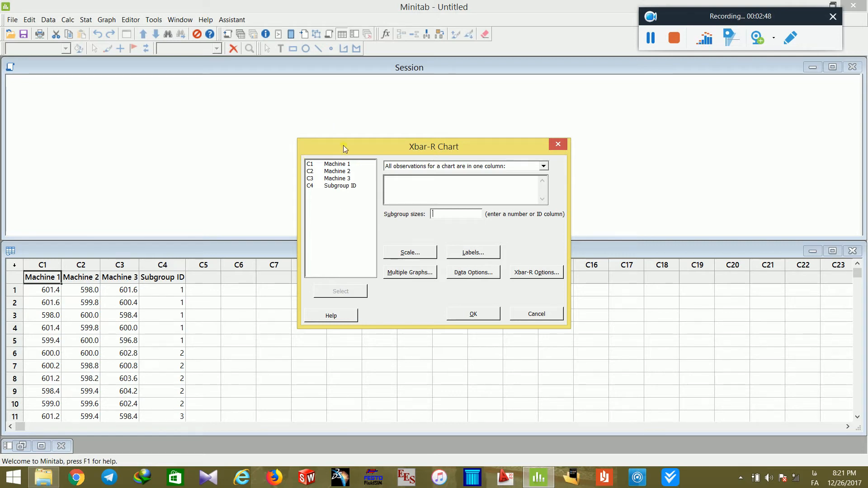
pyautogui.moveTo(343, 146); pyautogui.dragTo(416, 107)
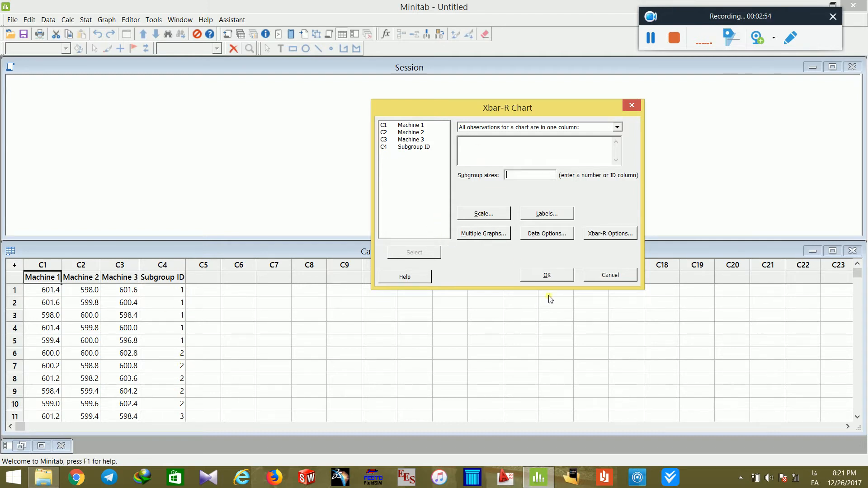
pyautogui.moveTo(529, 108); pyautogui.dragTo(460, 121)
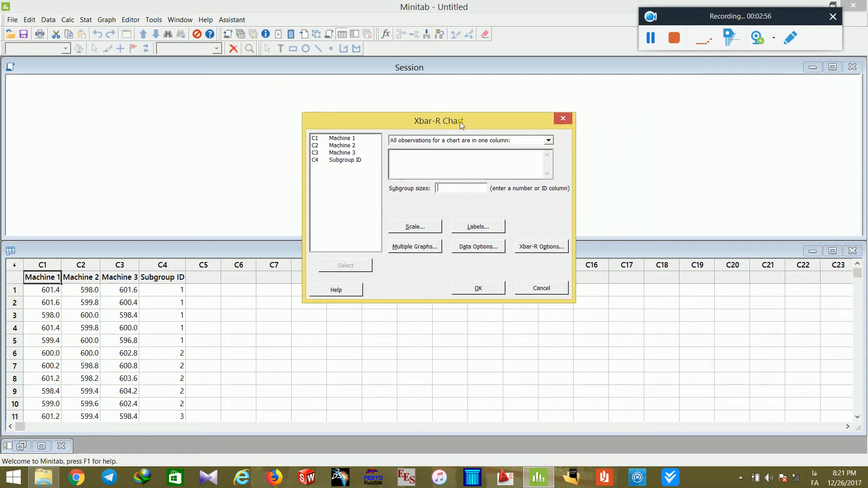
pyautogui.doubleClick(353, 159)
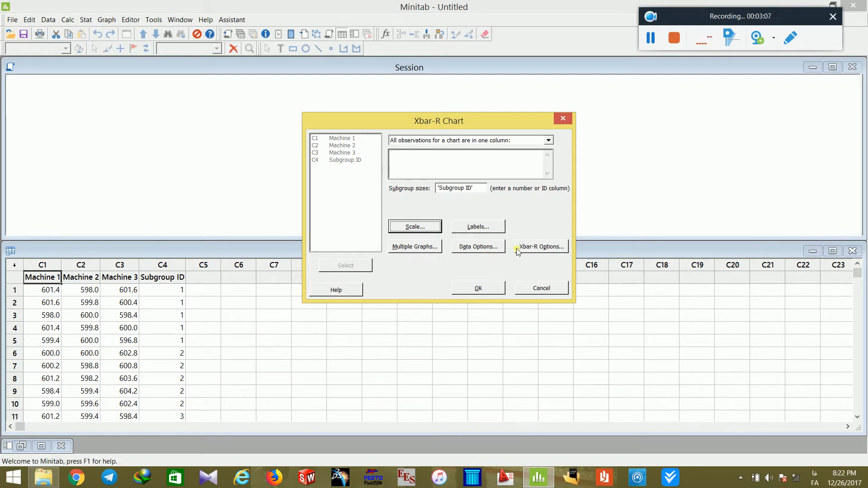
# Make the Xbar-R chart perform all tests for special causes, with K set to 8 for points in a row on the same side of center line.
pyautogui.click(542, 247)
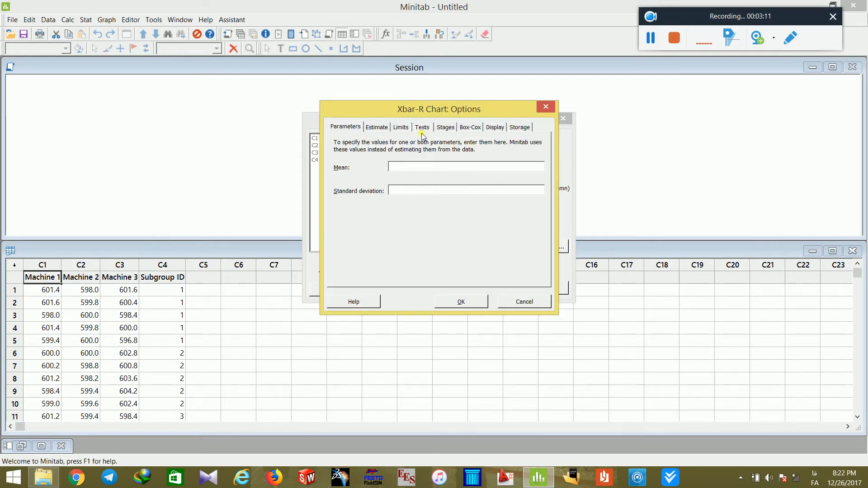
pyautogui.click(421, 129)
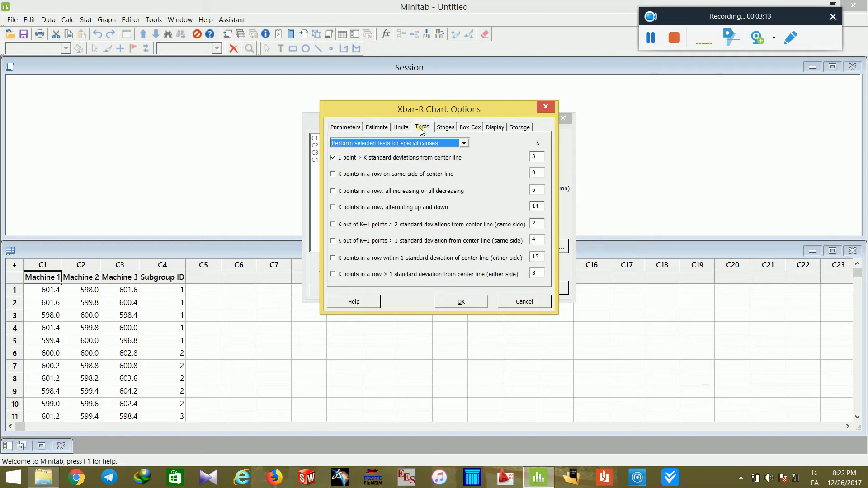
pyautogui.click(464, 142)
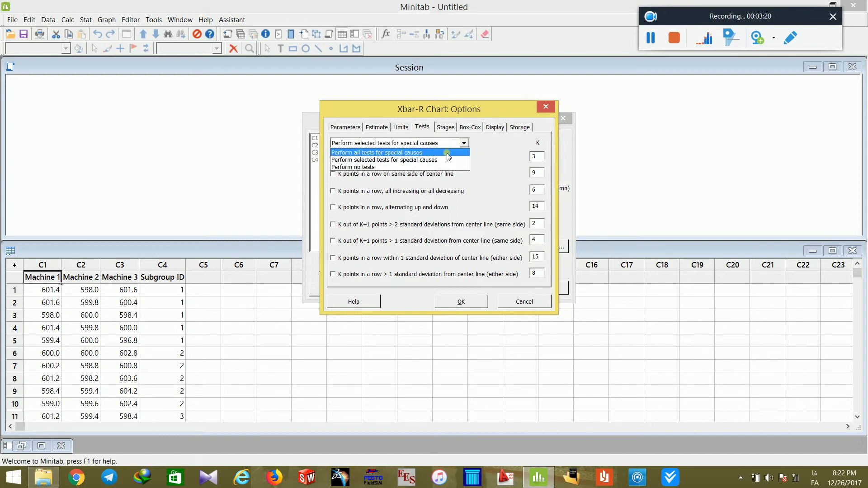
pyautogui.click(448, 154)
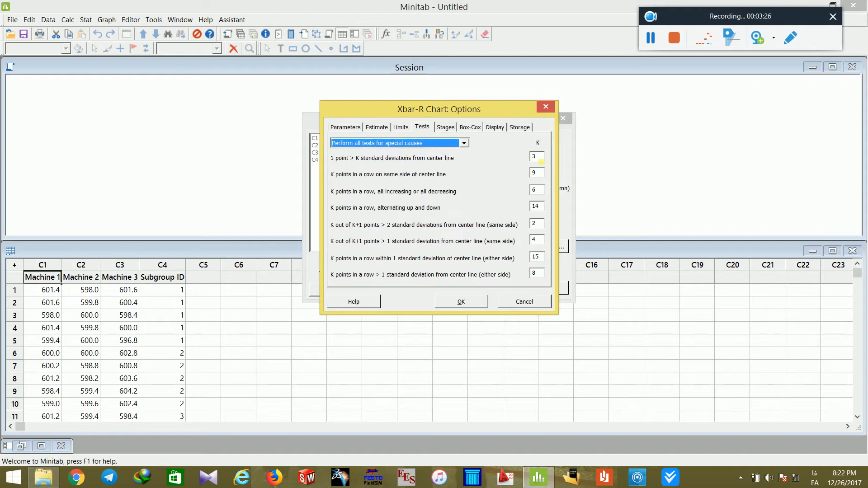
pyautogui.click(540, 159)
pyautogui.click(540, 161)
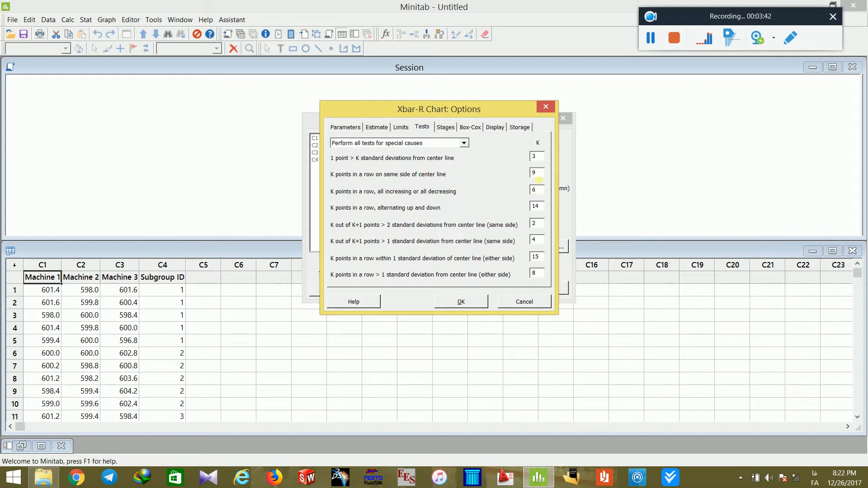
pyautogui.doubleClick(540, 174)
pyautogui.write('8')
pyautogui.click(447, 302)
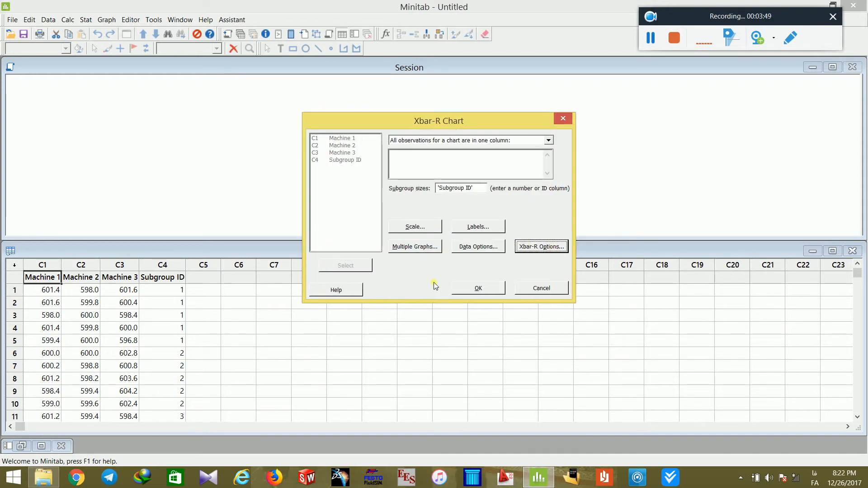
# Display additional sigma limits on the Xbar-R chart at 1, 2 and 3 multiples of the standard deviation.
pyautogui.click(526, 251)
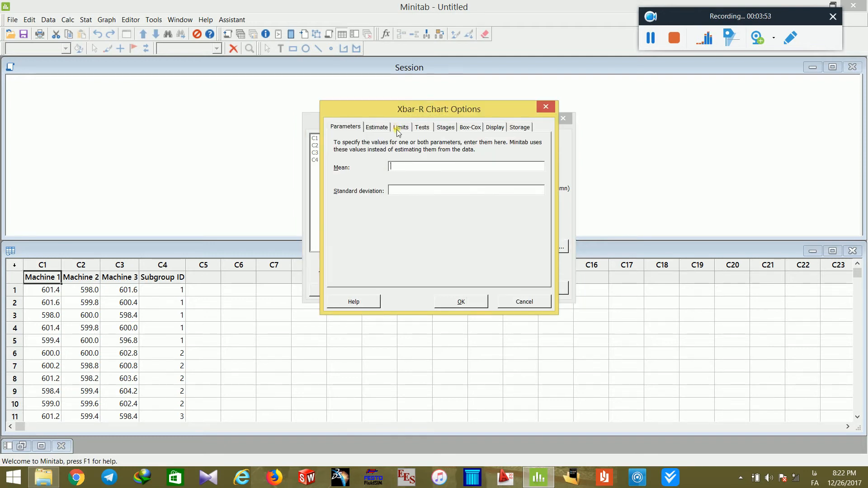
pyautogui.click(398, 130)
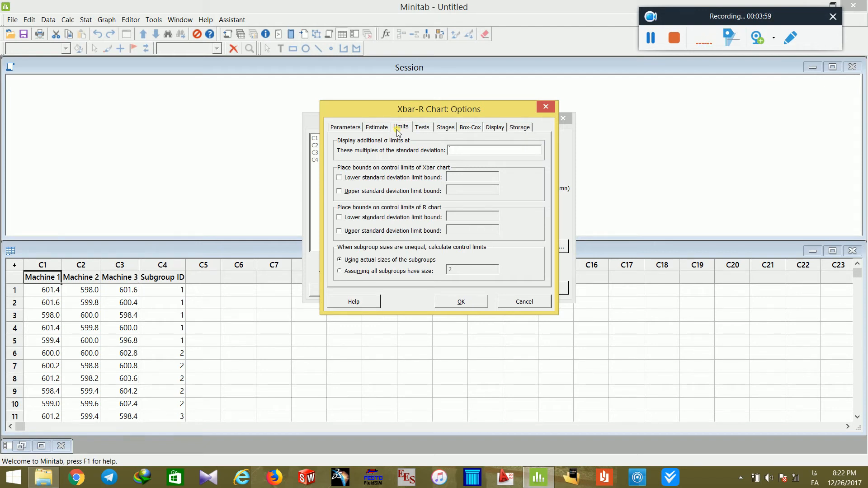
pyautogui.write('1')
pyautogui.write('3')
pyautogui.click(470, 301)
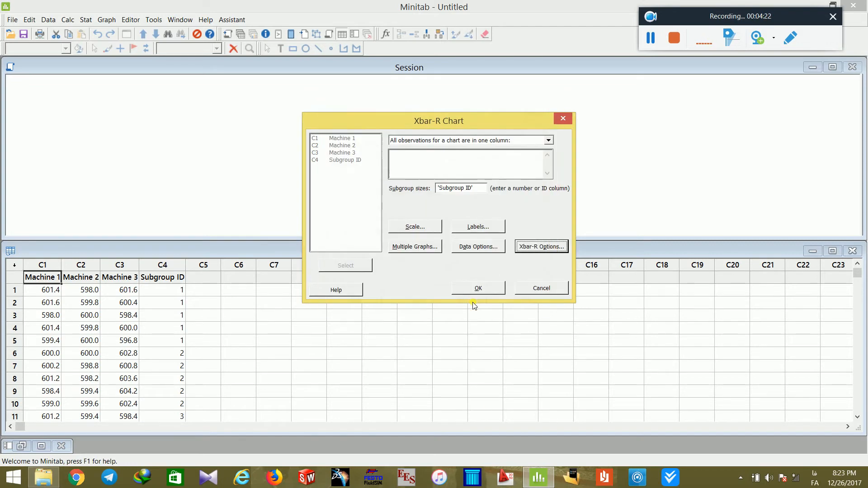
# Assign the Machine 1 column as the chart data and generate the Xbar-R chart.
pyautogui.click(418, 164)
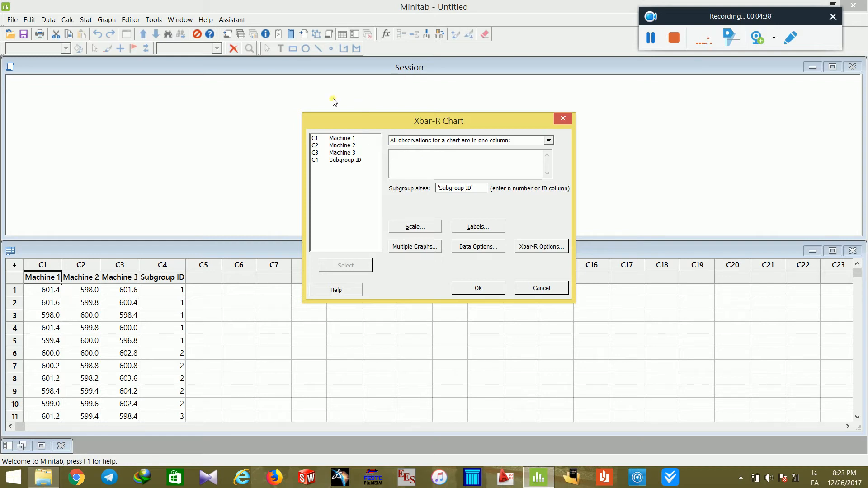
pyautogui.click(349, 138)
pyautogui.doubleClick(350, 138)
pyautogui.click(477, 288)
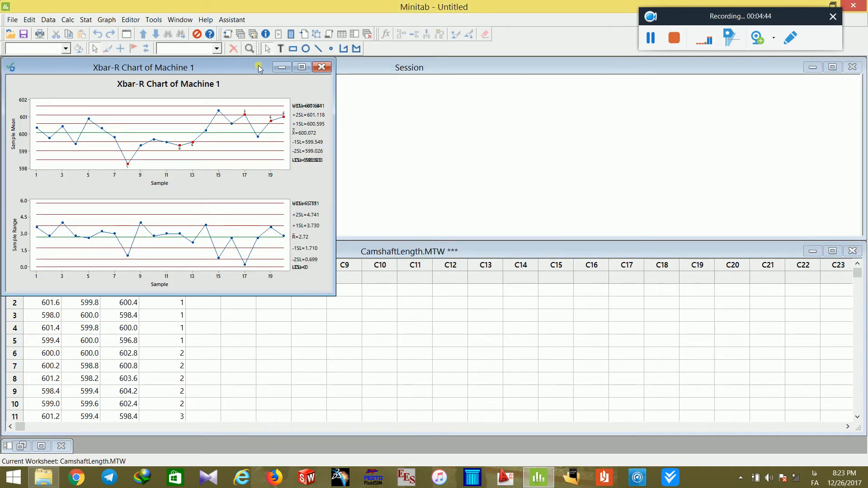
# Examine the Machine 1 Xbar-R chart at full size, including its control limits, and restore its window to view the session test results.
pyautogui.moveTo(259, 68); pyautogui.dragTo(464, 84)
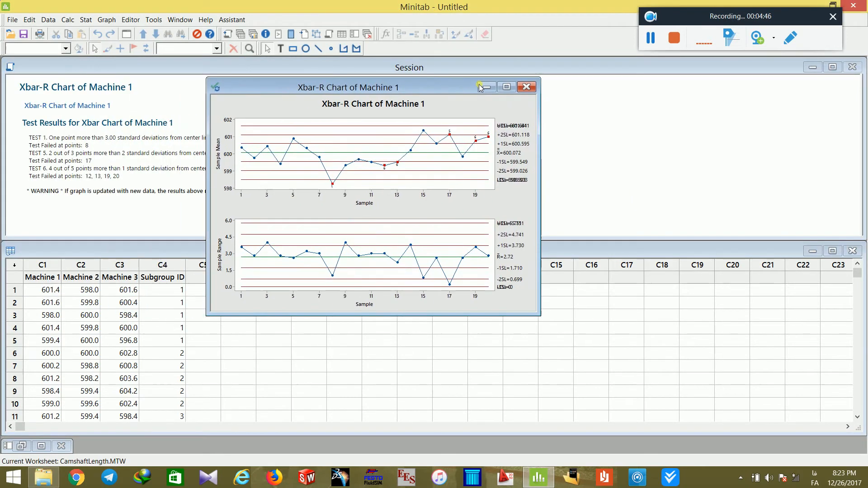
pyautogui.click(507, 82)
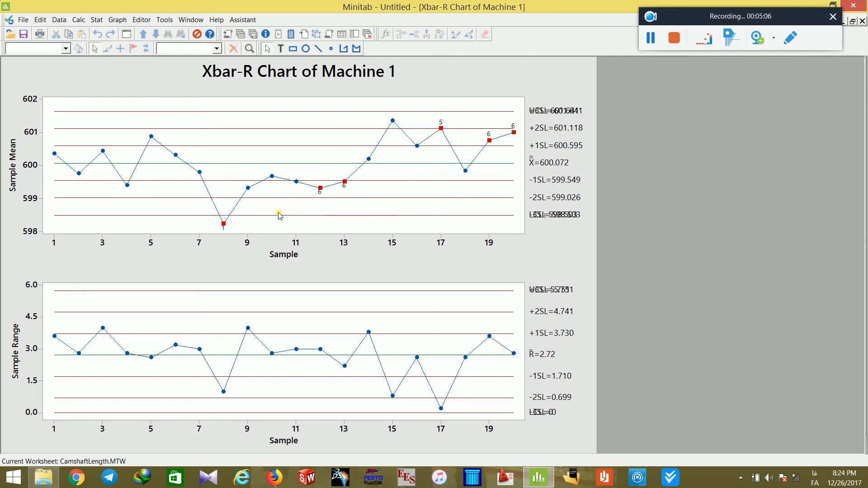
pyautogui.moveTo(307, 220)
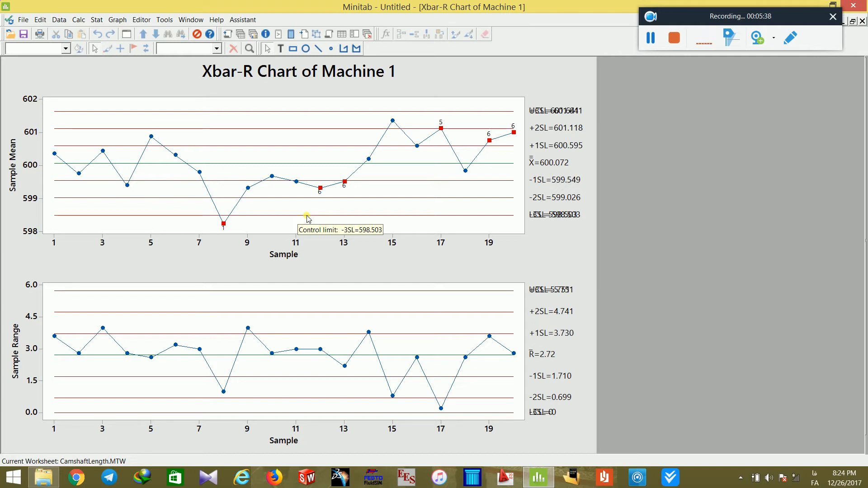
pyautogui.moveTo(699, 13); pyautogui.dragTo(717, 99)
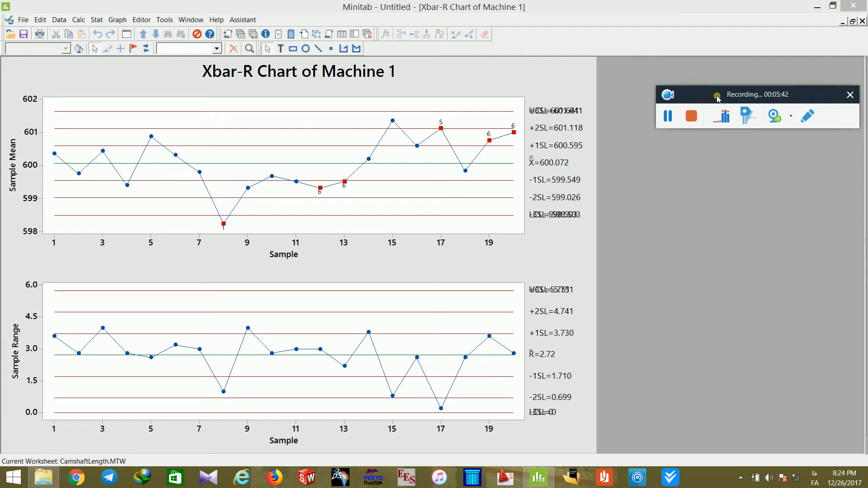
pyautogui.click(853, 23)
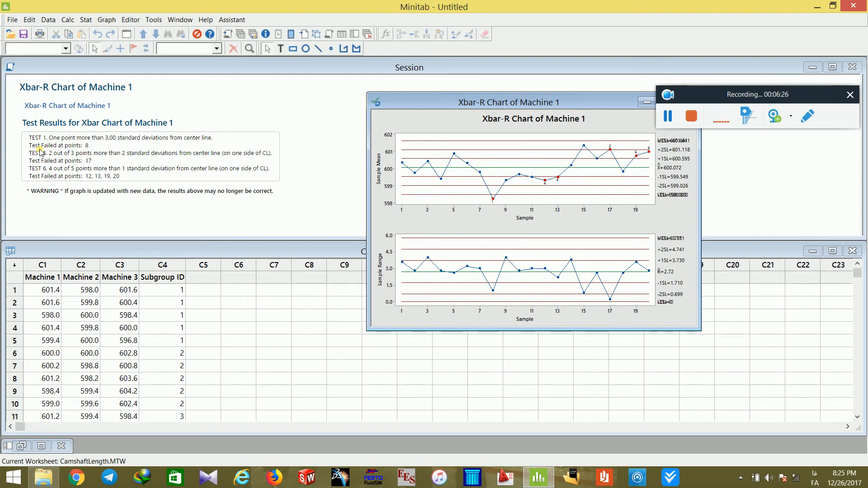
# Minimize the Machine 1 chart and generate an Xbar-R chart with the Machine 2 column as the chart data.
pyautogui.moveTo(525, 103); pyautogui.dragTo(433, 119)
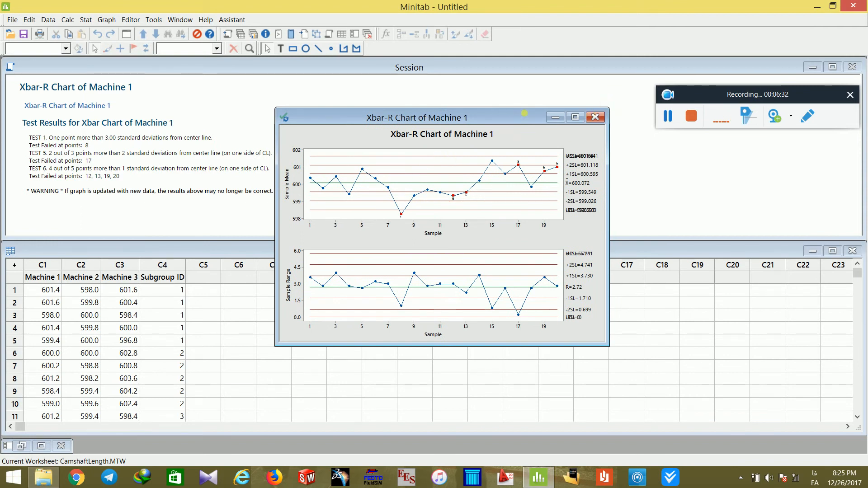
pyautogui.click(555, 117)
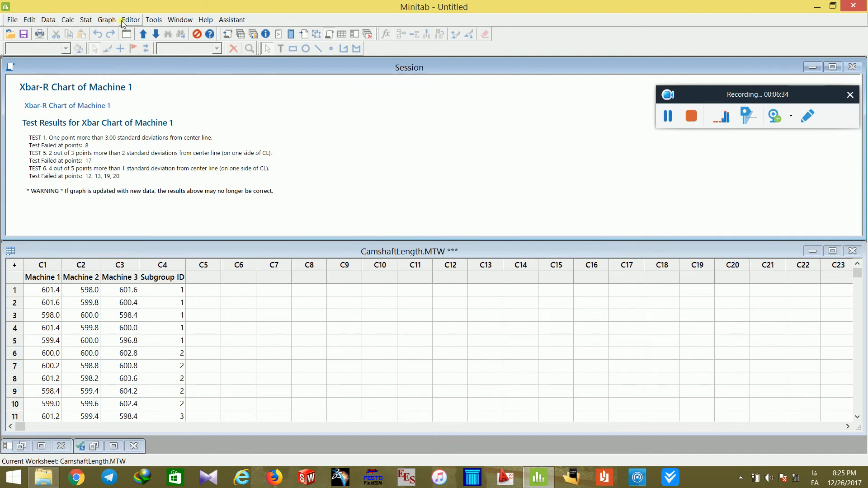
pyautogui.click(84, 20)
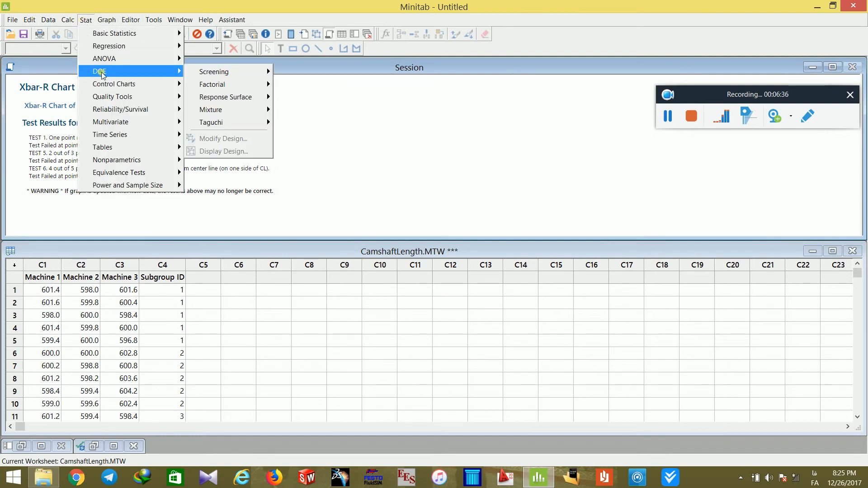
pyautogui.moveTo(127, 84)
pyautogui.moveTo(236, 100)
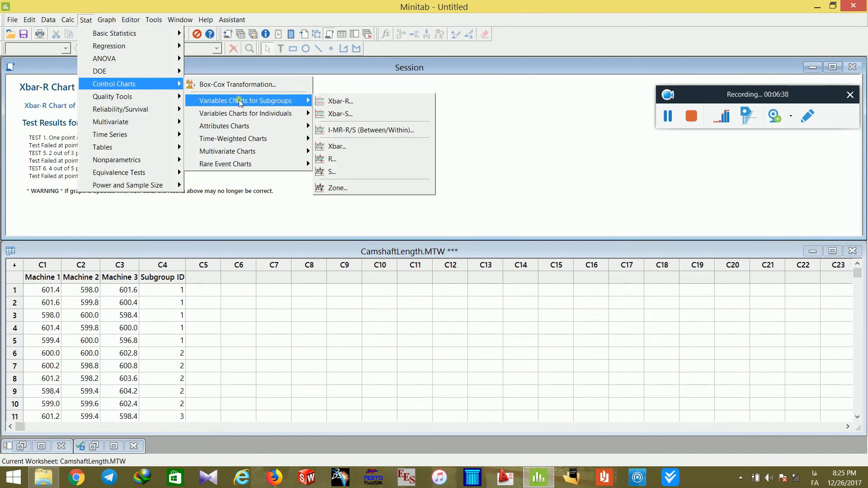
pyautogui.click(347, 101)
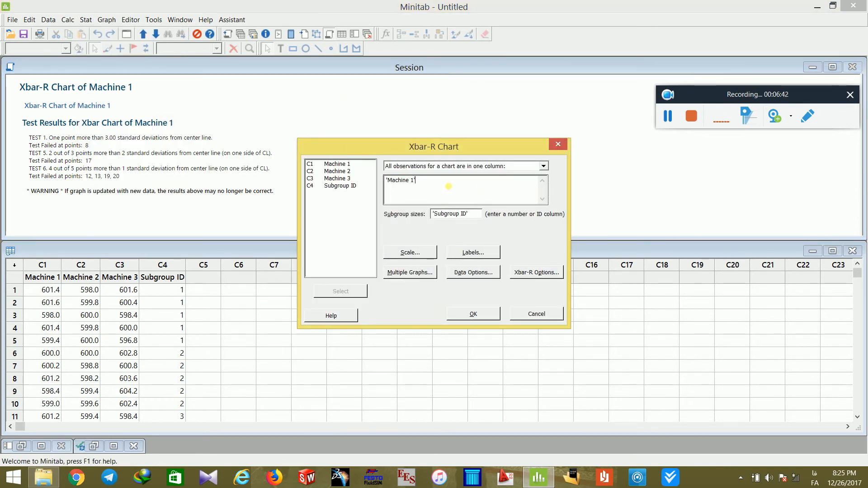
pyautogui.moveTo(448, 185); pyautogui.dragTo(379, 188)
pyautogui.doubleClick(341, 172)
pyautogui.click(473, 308)
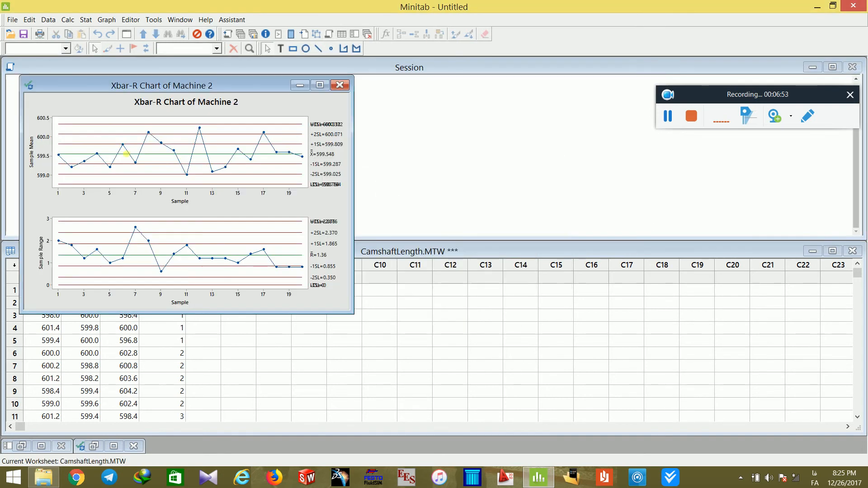
# View the Machine 2 chart beside the session results, minimize it, and generate an Xbar-R chart of the Machine 3 column.
pyautogui.moveTo(172, 87); pyautogui.dragTo(454, 95)
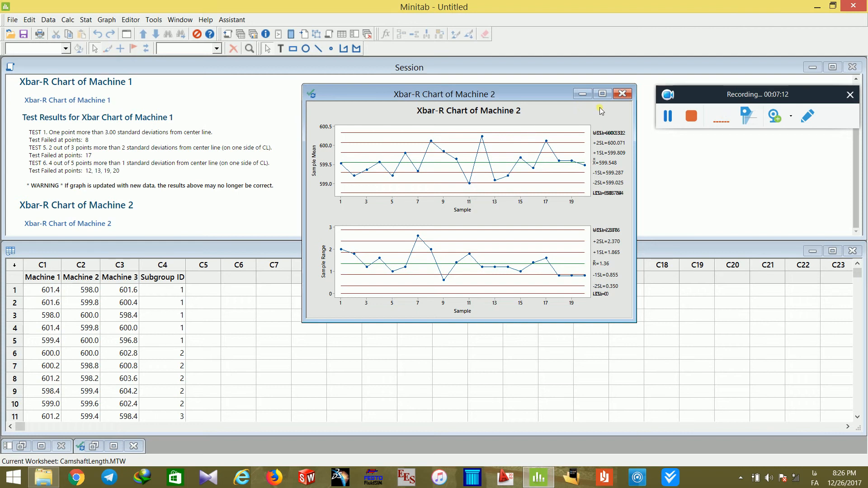
pyautogui.click(582, 94)
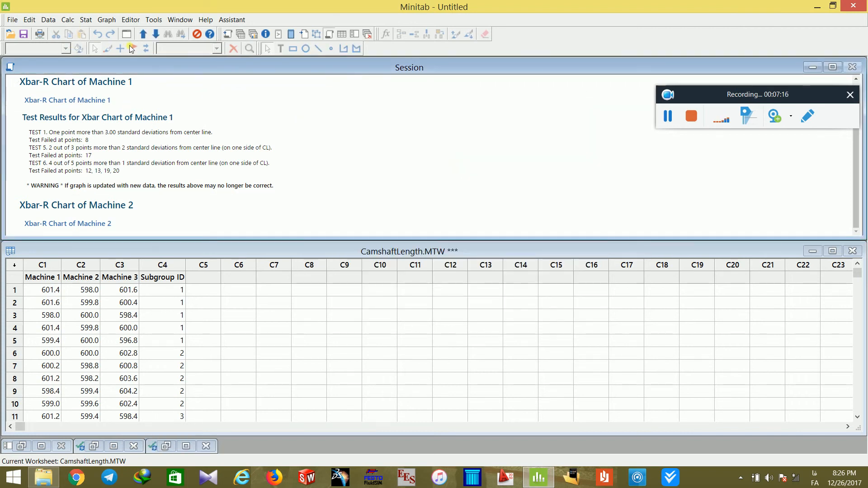
pyautogui.click(86, 20)
pyautogui.moveTo(111, 83)
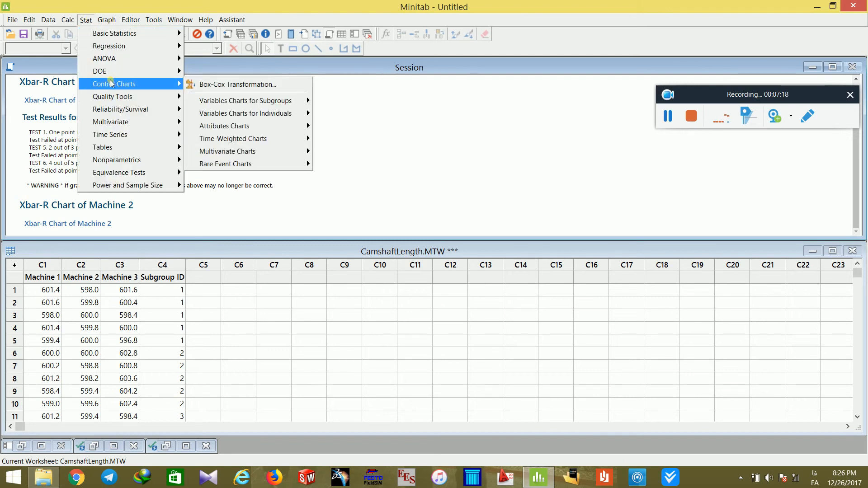
pyautogui.moveTo(273, 100)
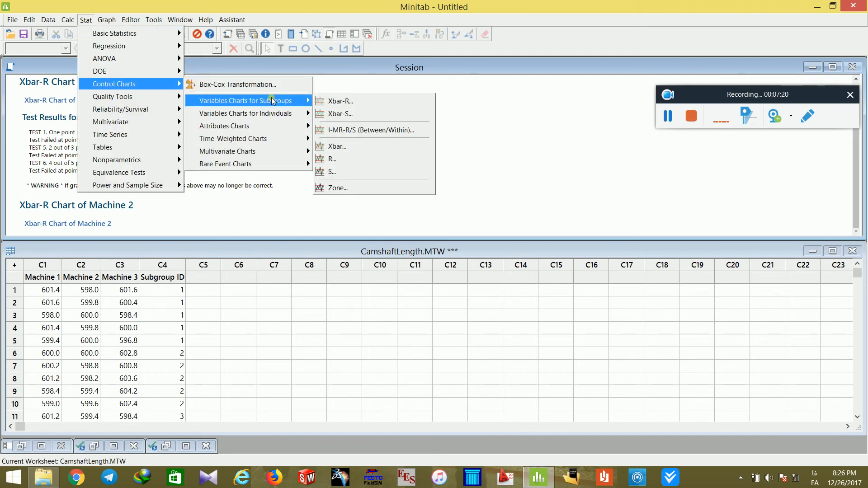
pyautogui.click(344, 102)
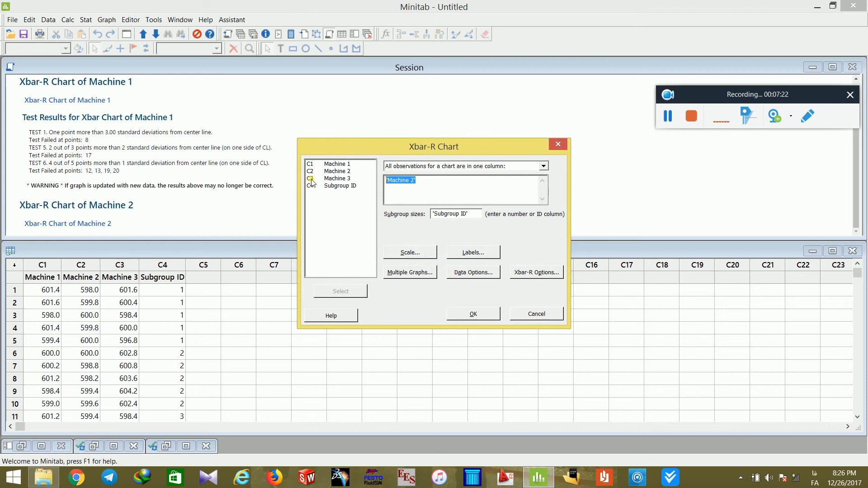
pyautogui.doubleClick(311, 178)
pyautogui.click(481, 318)
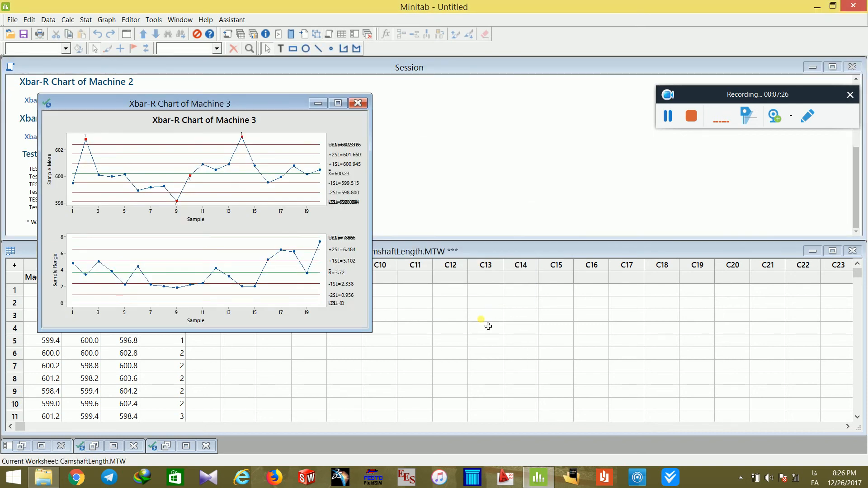
# Place the Machine 3 chart clear of its session test results and examine the flagged sample means against the center line and sigma limits.
pyautogui.moveTo(256, 102); pyautogui.dragTo(535, 114)
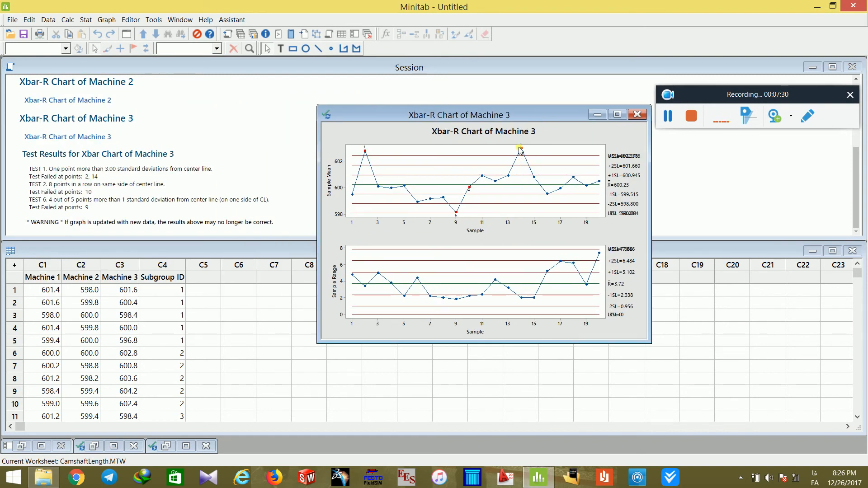
pyautogui.moveTo(522, 151)
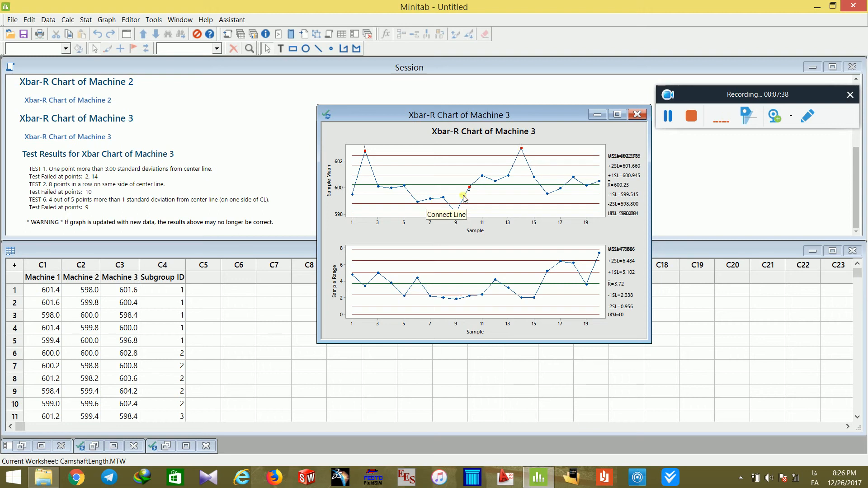
pyautogui.moveTo(467, 190)
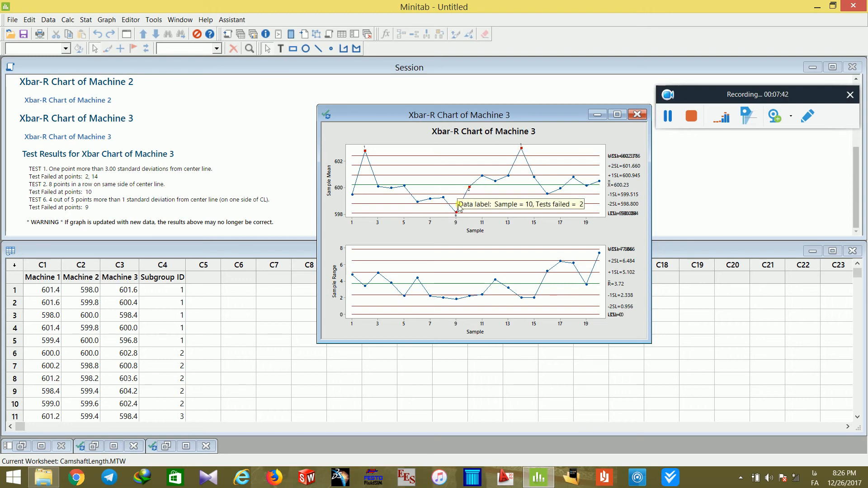
pyautogui.moveTo(457, 213)
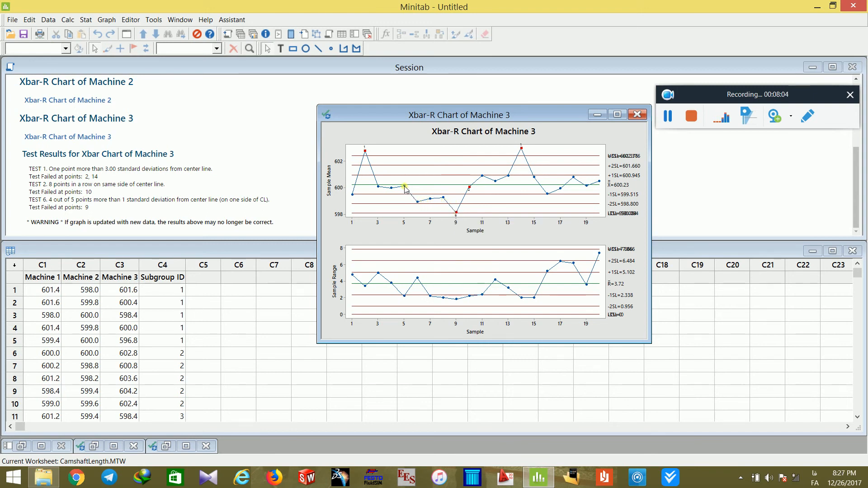
pyautogui.moveTo(378, 190)
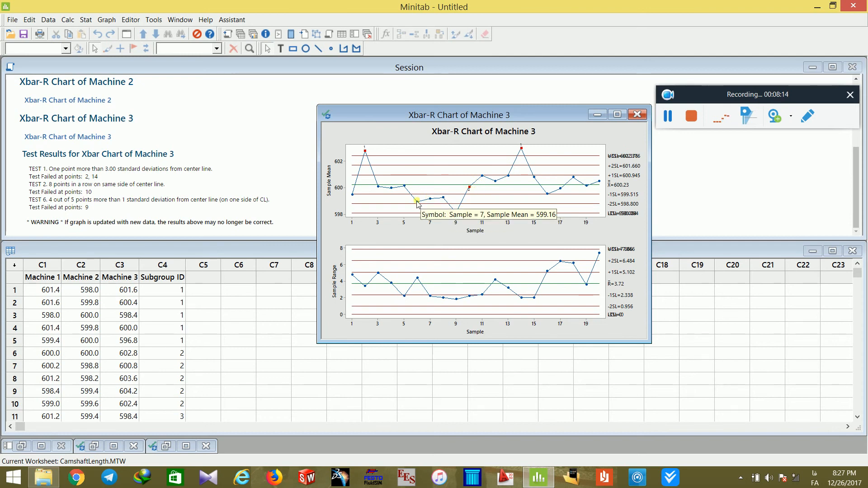
pyautogui.moveTo(399, 182)
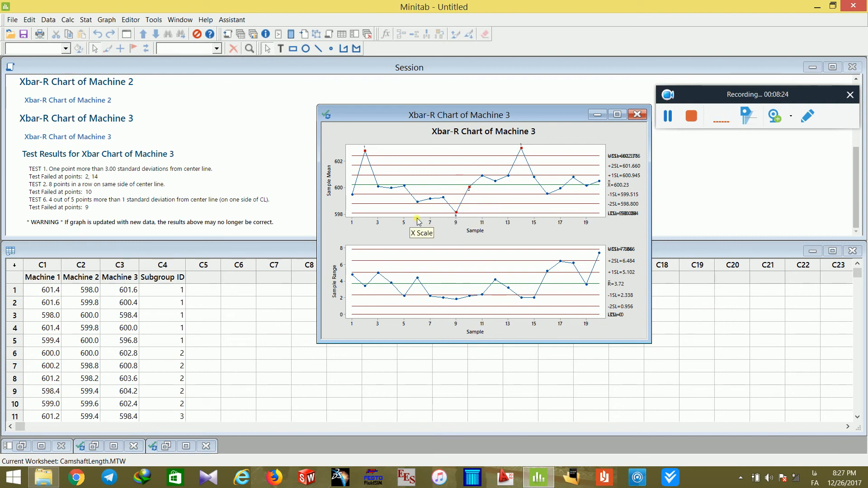
pyautogui.moveTo(398, 202)
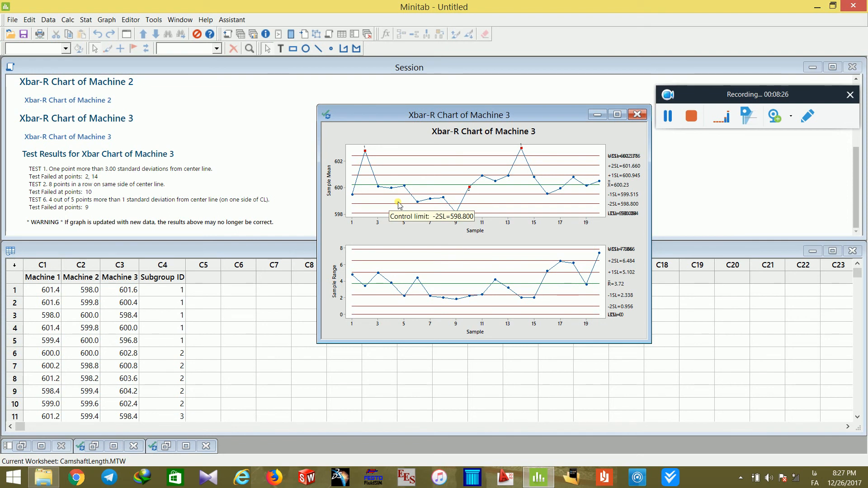